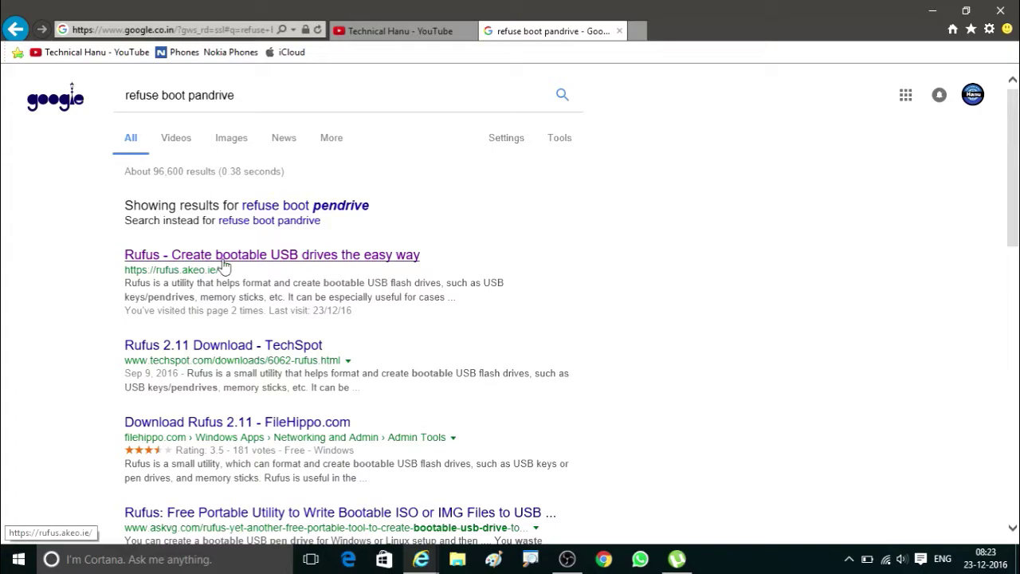
# Open the Rufus website from the search results and request the Rufus 2.11 download, dismissing the run-or-save prompt.
pyautogui.click(223, 257)
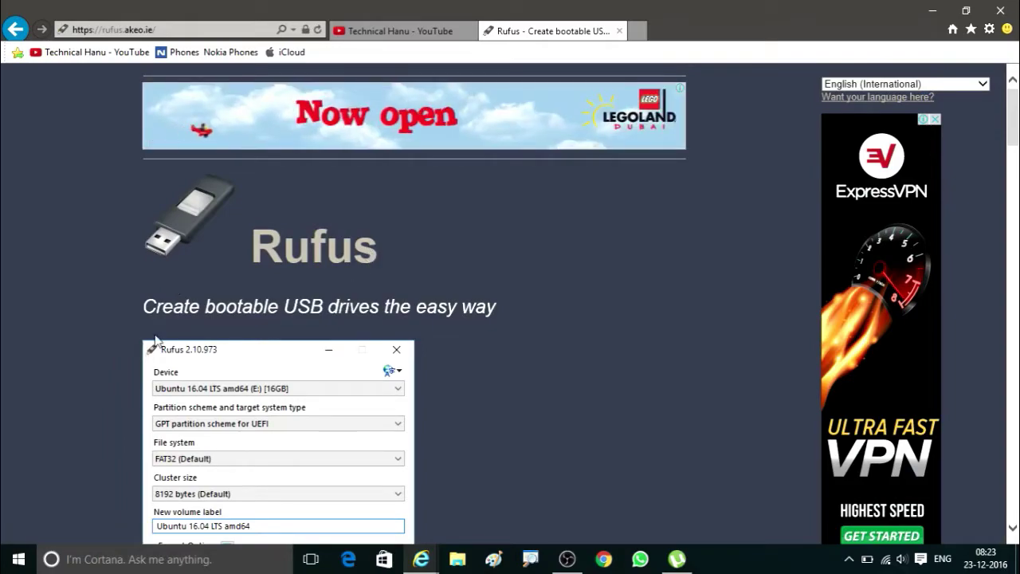
pyautogui.scroll(-10, 425, 317)
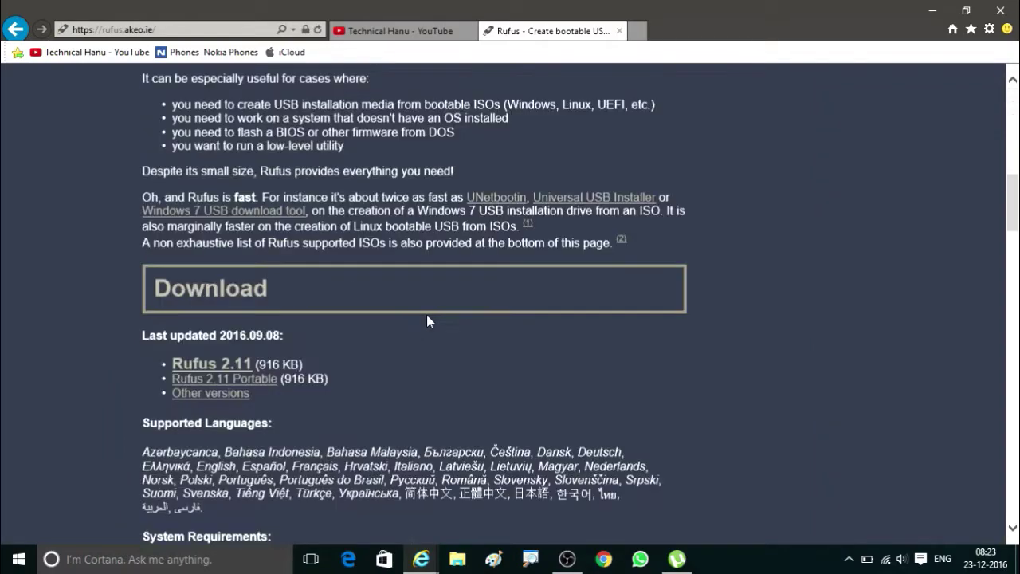
pyautogui.scroll(3, 428, 317)
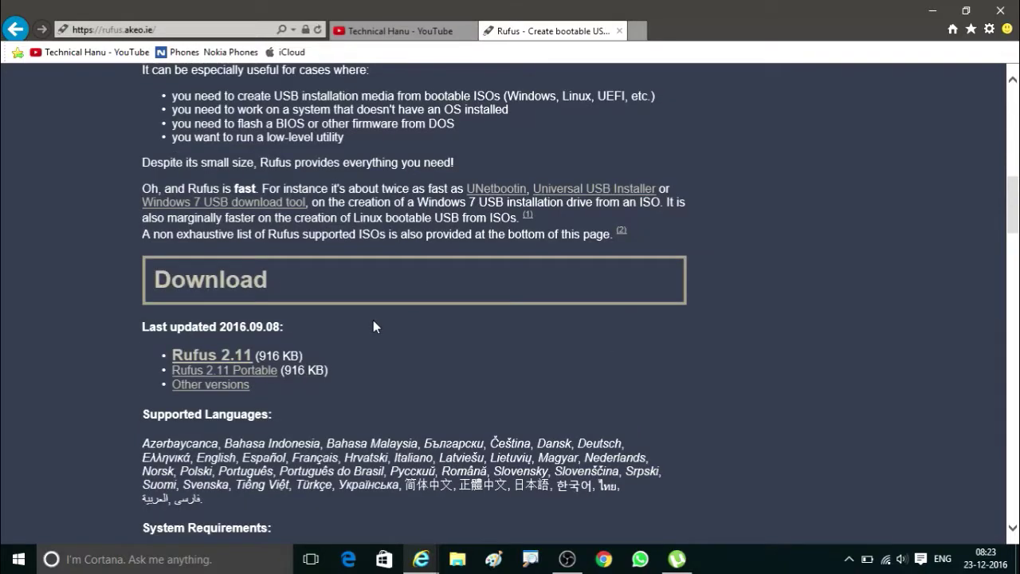
pyautogui.click(214, 366)
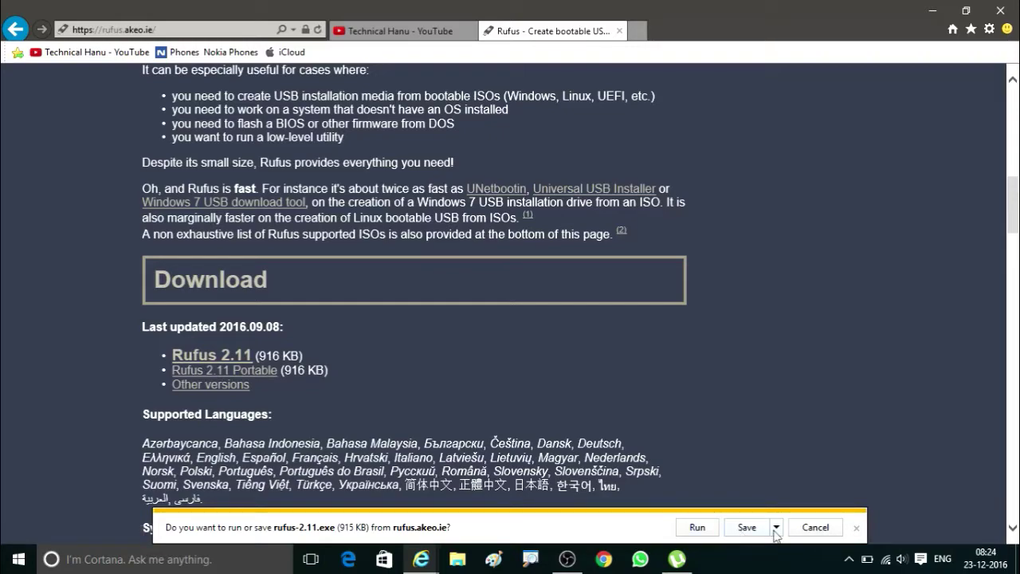
pyautogui.click(857, 529)
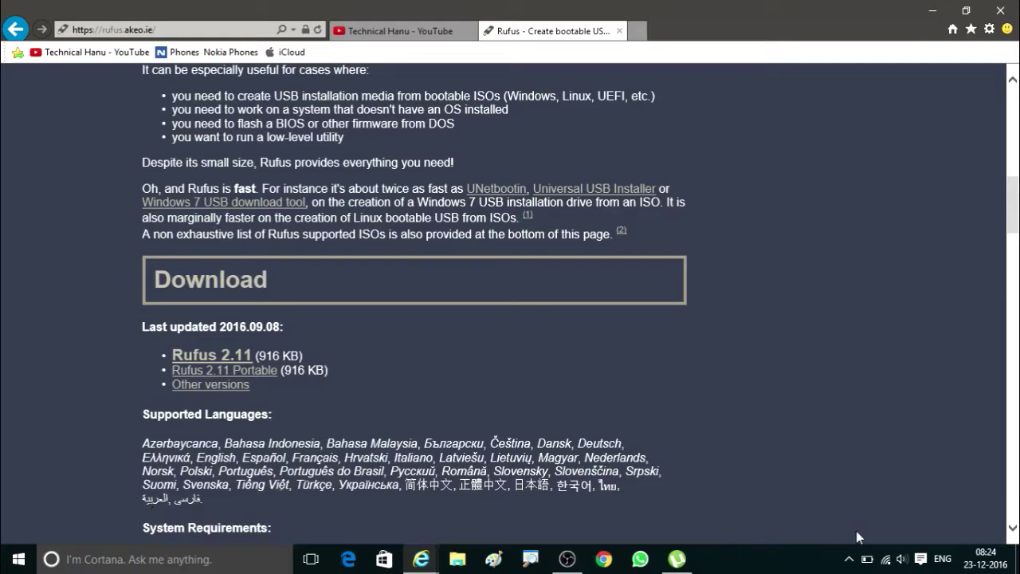
pyautogui.scroll(3, 606, 255)
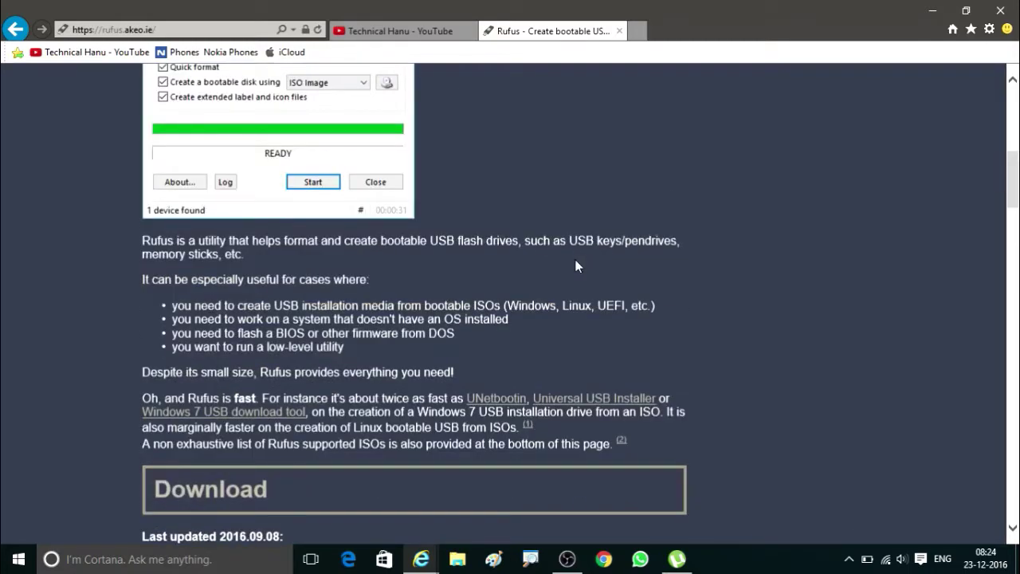
# Minimise the browser, open the Downloads folder in File Explorer and launch rufus-2.11 (1).
pyautogui.click(932, 10)
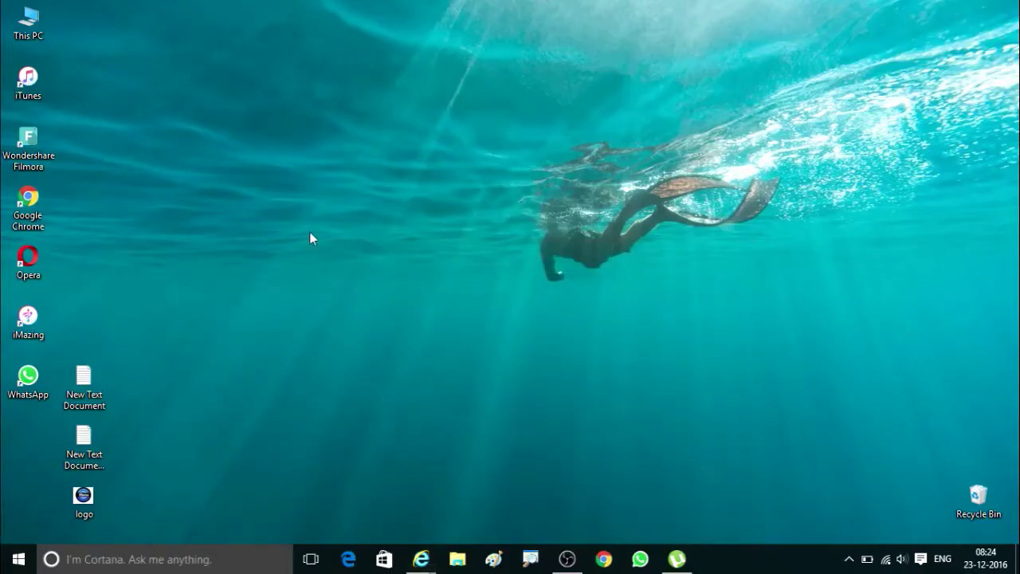
pyautogui.press('super+e')
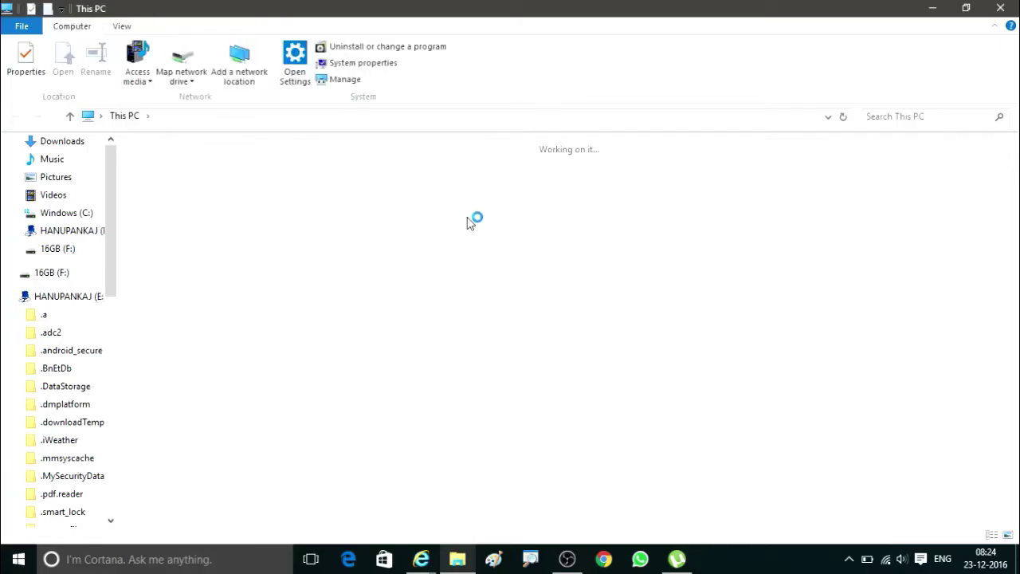
pyautogui.click(593, 191)
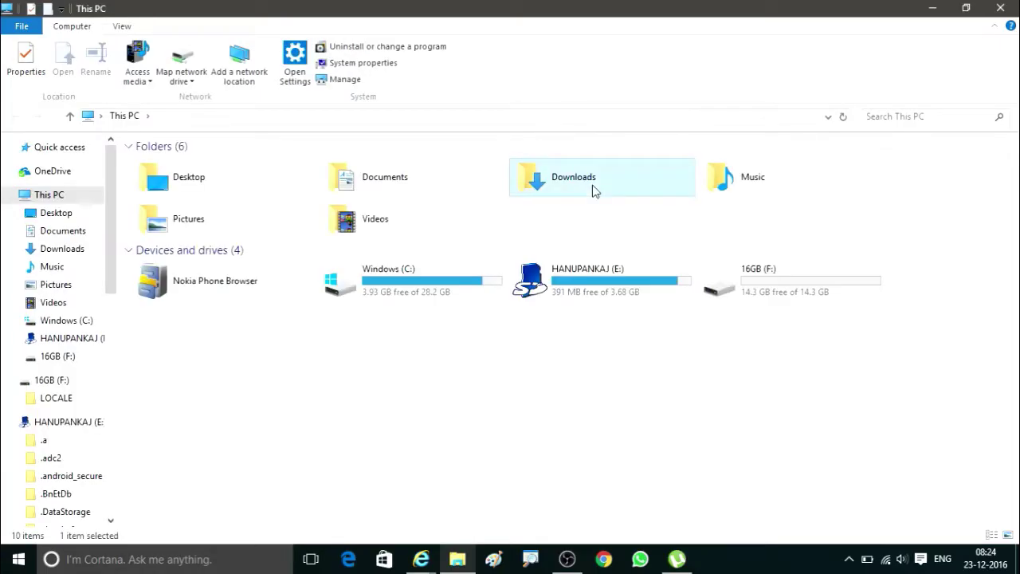
pyautogui.doubleClick(593, 192)
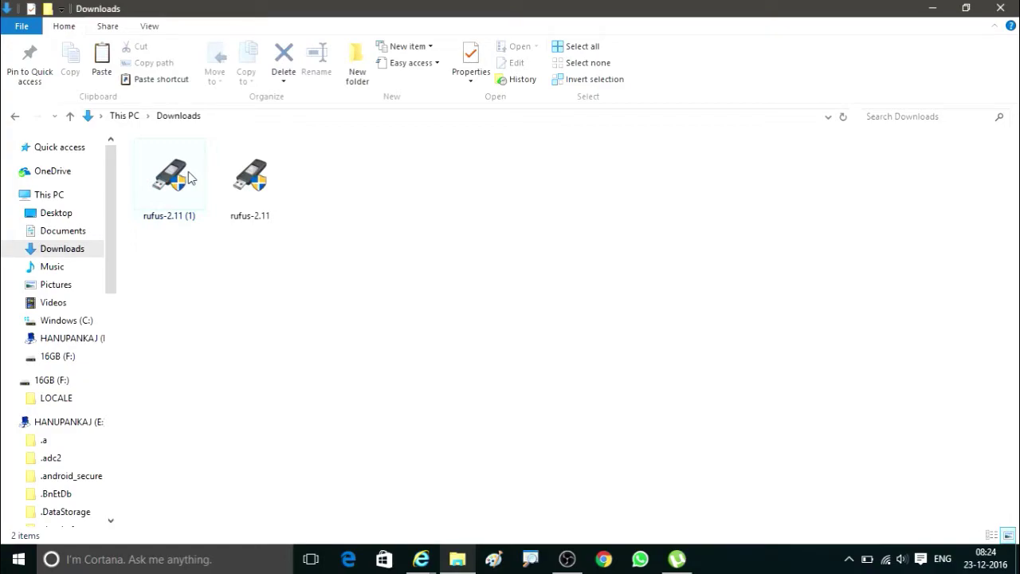
pyautogui.click(190, 178)
pyautogui.doubleClick(189, 177)
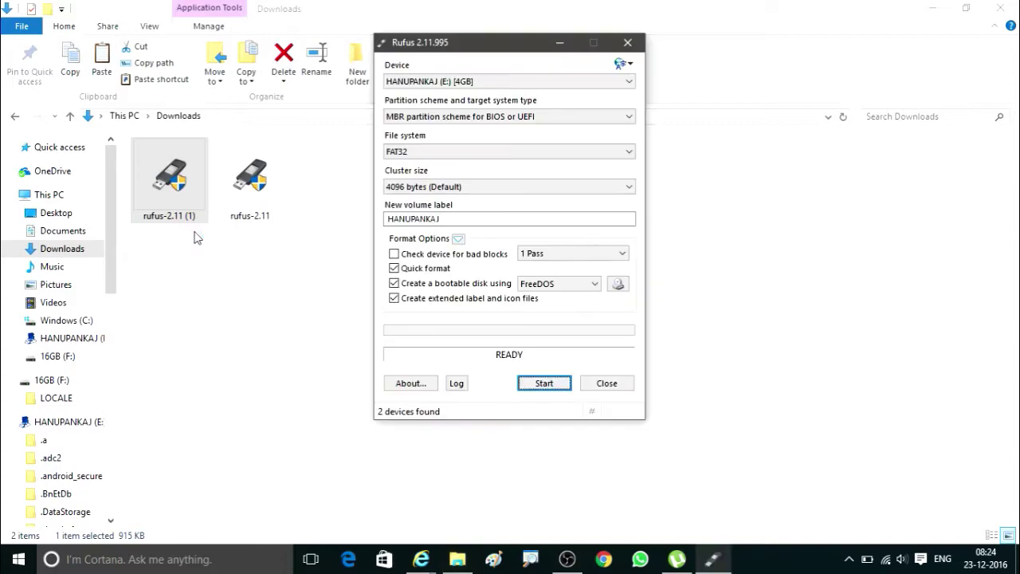
# Select the 16GB (F:) drive as the device and choose the MBR partition scheme for BIOS or UEFI.
pyautogui.moveTo(481, 42); pyautogui.dragTo(421, 122)
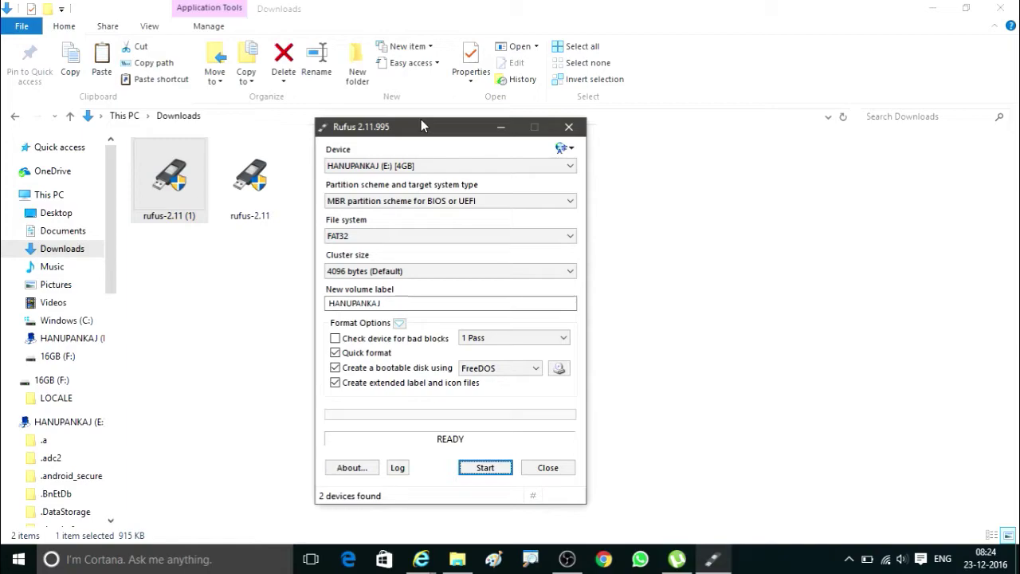
pyautogui.click(557, 166)
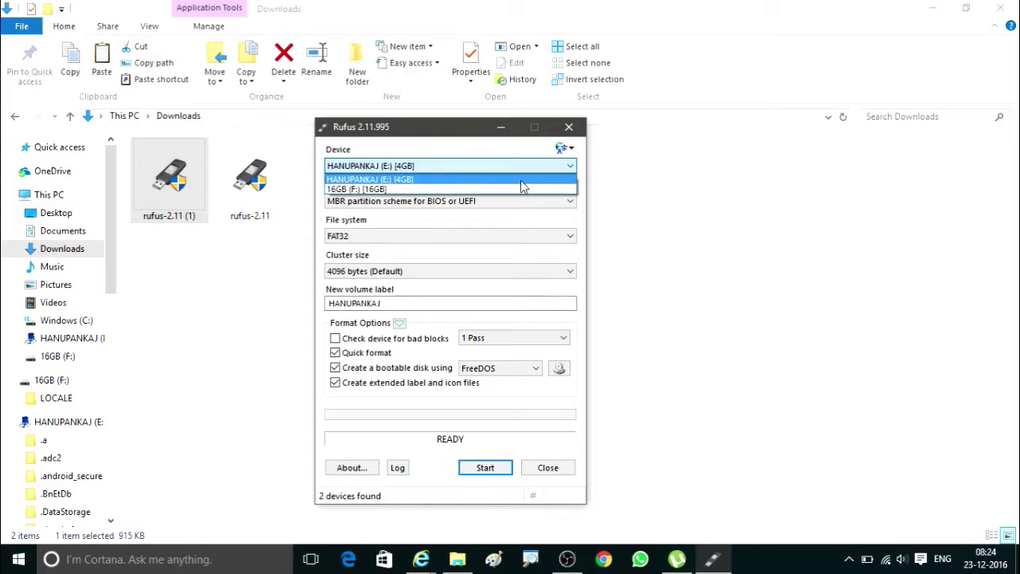
pyautogui.click(429, 188)
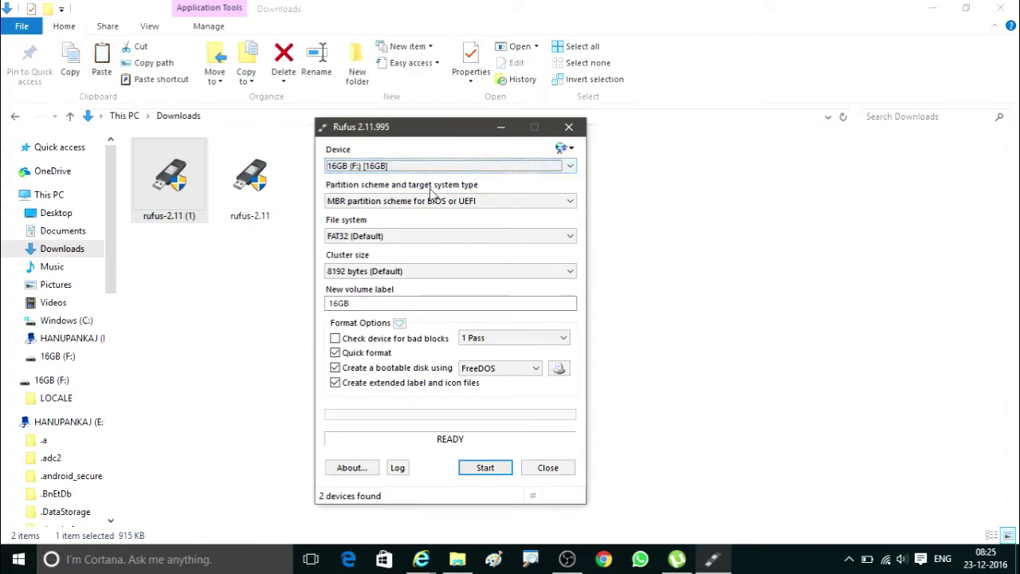
pyautogui.click(440, 167)
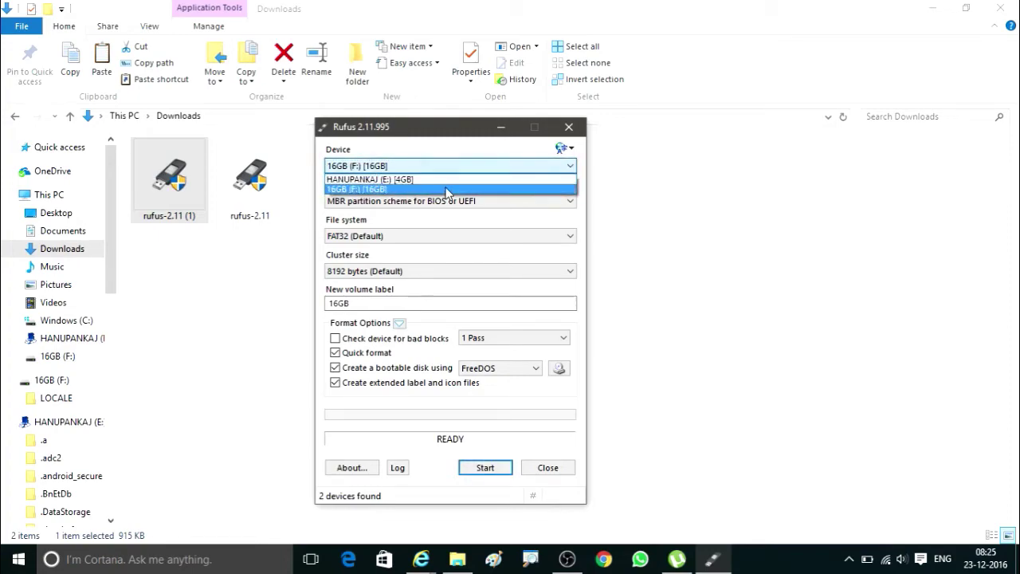
pyautogui.click(447, 190)
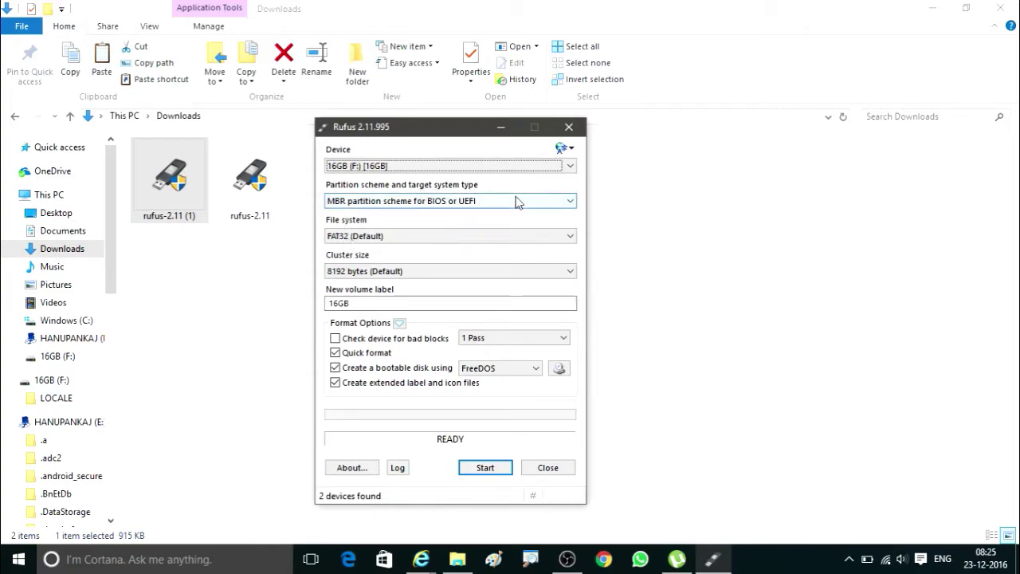
pyautogui.click(551, 201)
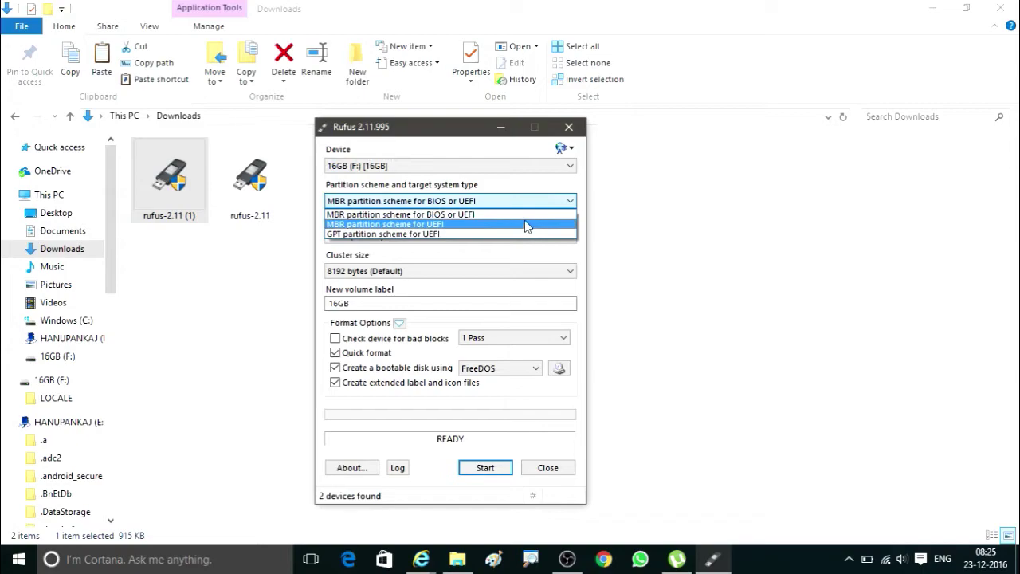
pyautogui.click(529, 214)
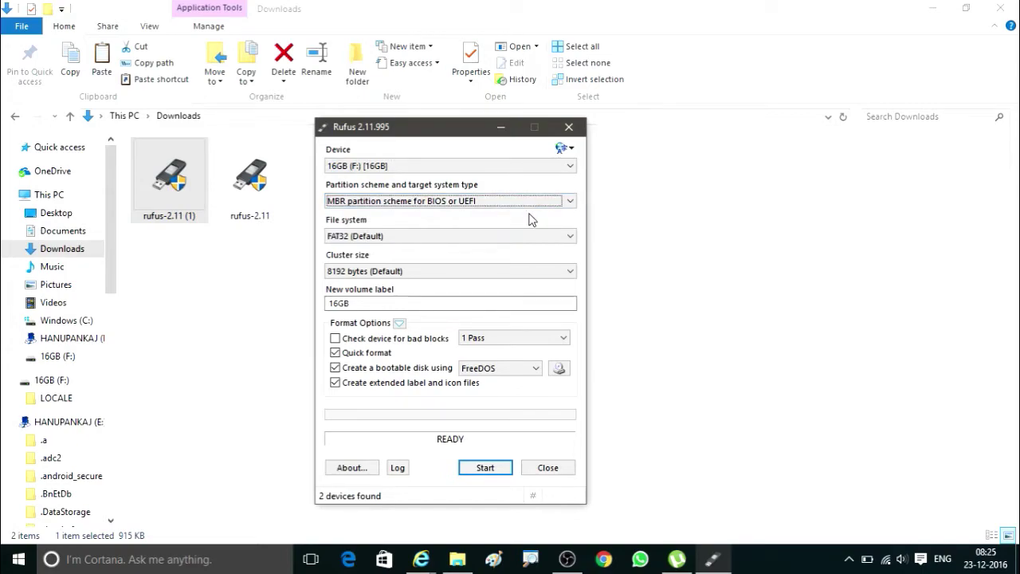
# Set the file system for the 16GB drive to NTFS.
pyautogui.moveTo(553, 207)
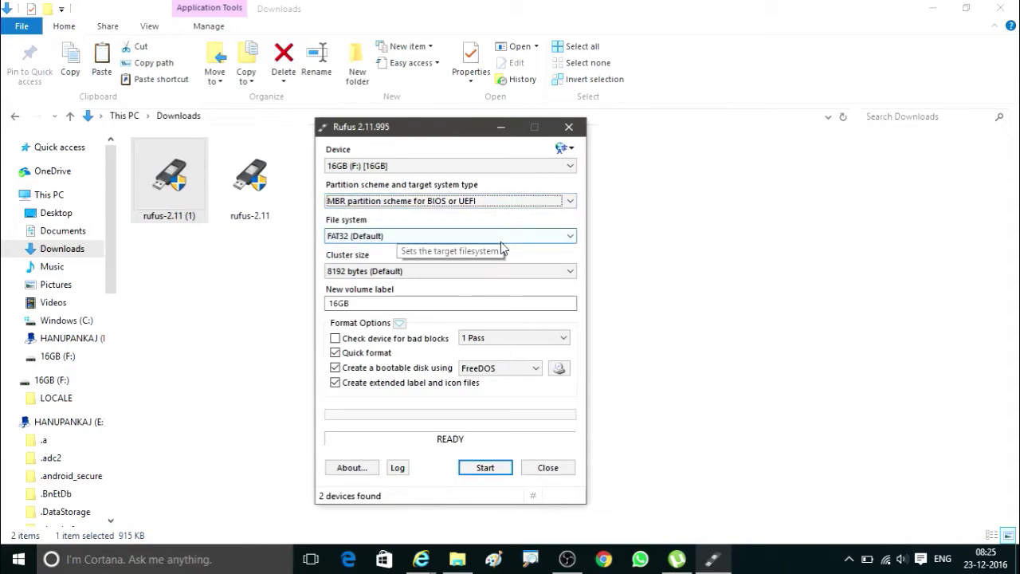
pyautogui.click(512, 240)
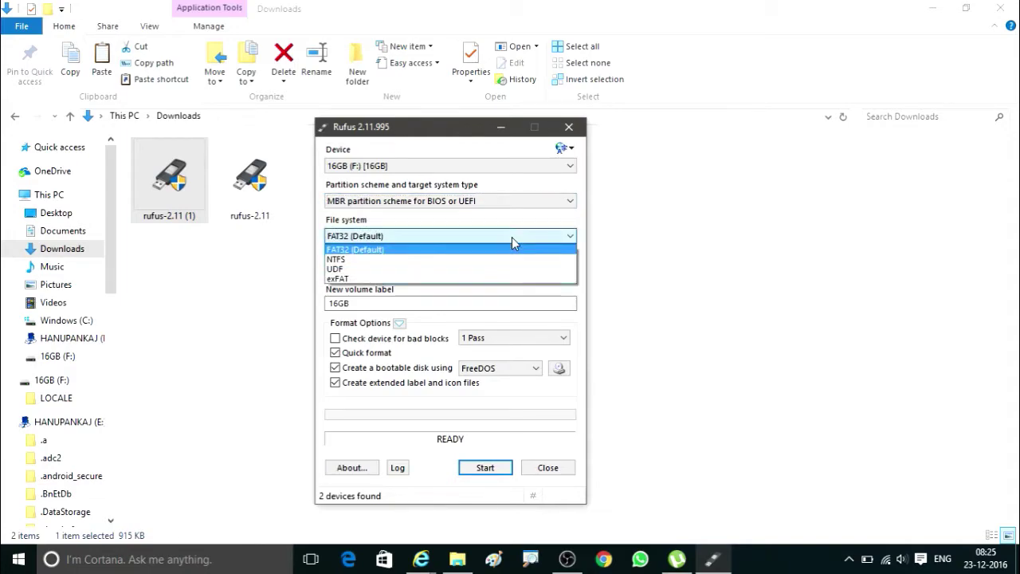
pyautogui.click(403, 249)
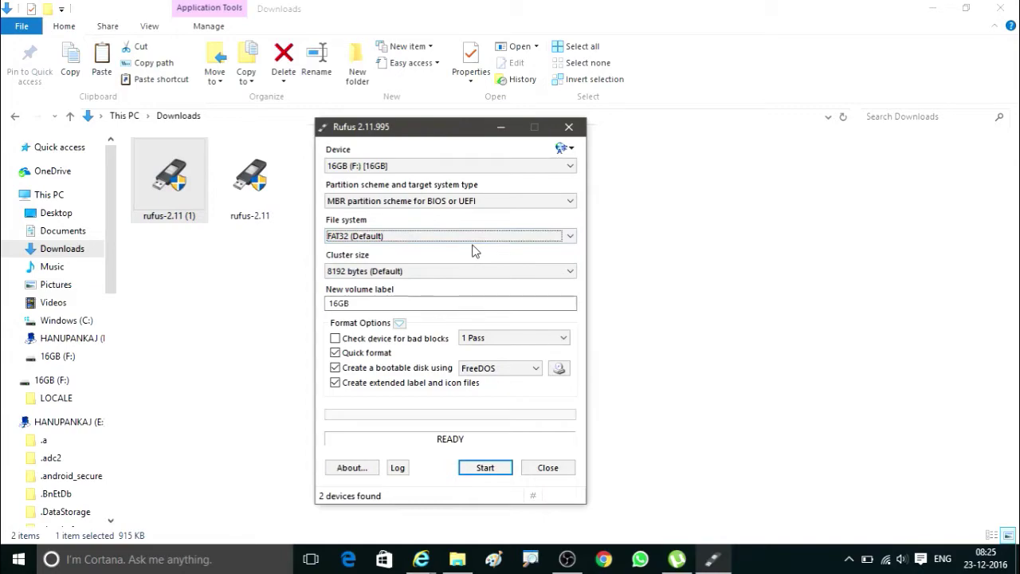
pyautogui.click(490, 237)
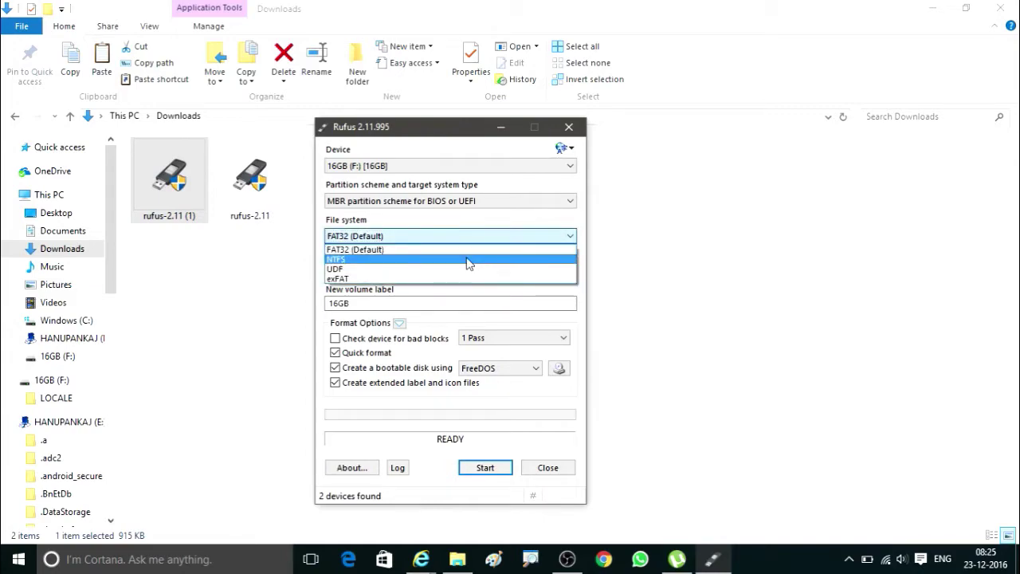
pyautogui.click(468, 260)
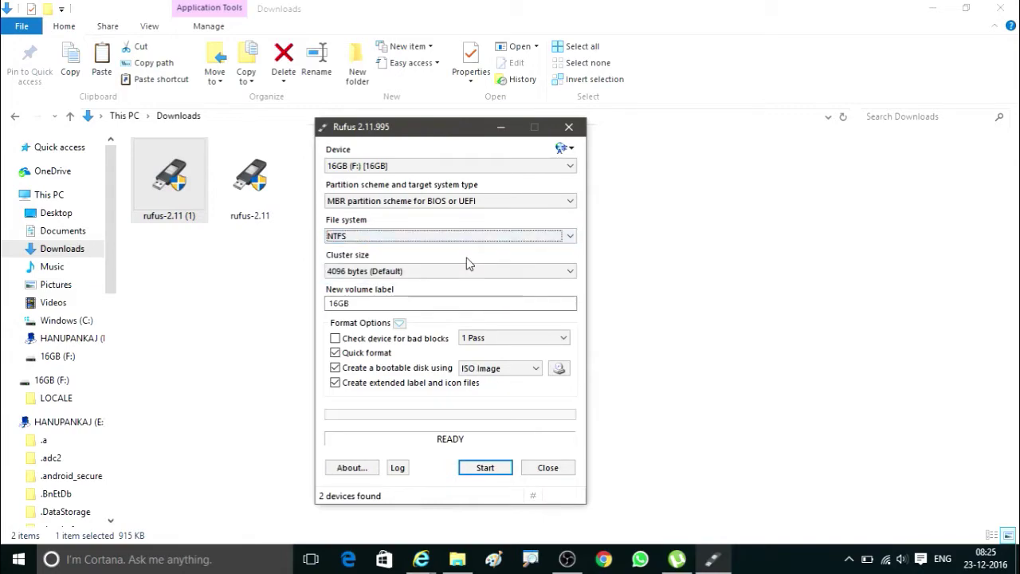
pyautogui.click(430, 303)
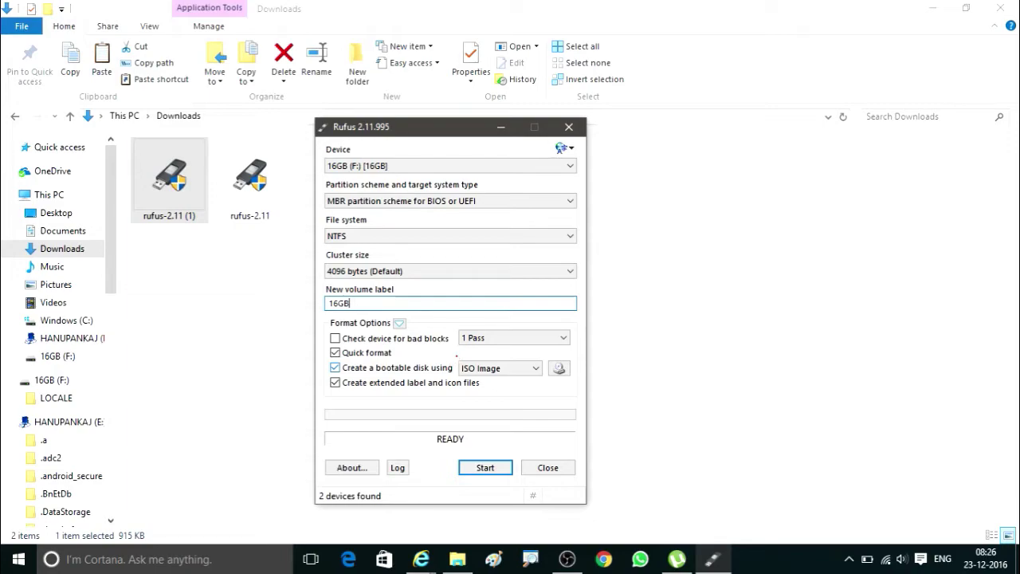
pyautogui.moveTo(456, 357)
pyautogui.mouseDown()
pyautogui.moveTo(456, 383)
pyautogui.moveTo(550, 379)
pyautogui.mouseUp()
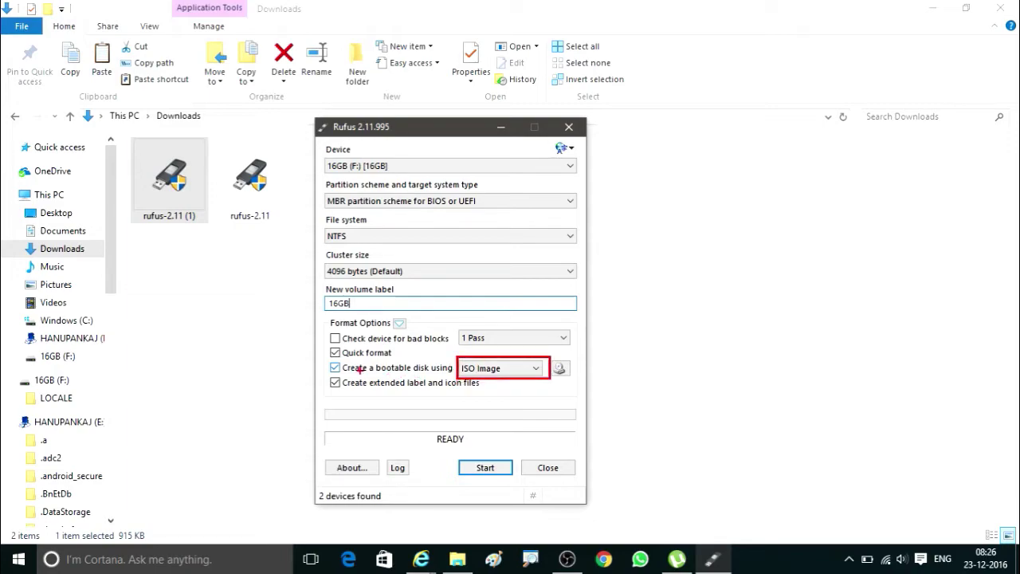
pyautogui.moveTo(338, 361); pyautogui.dragTo(455, 375)
pyautogui.press('Escape')
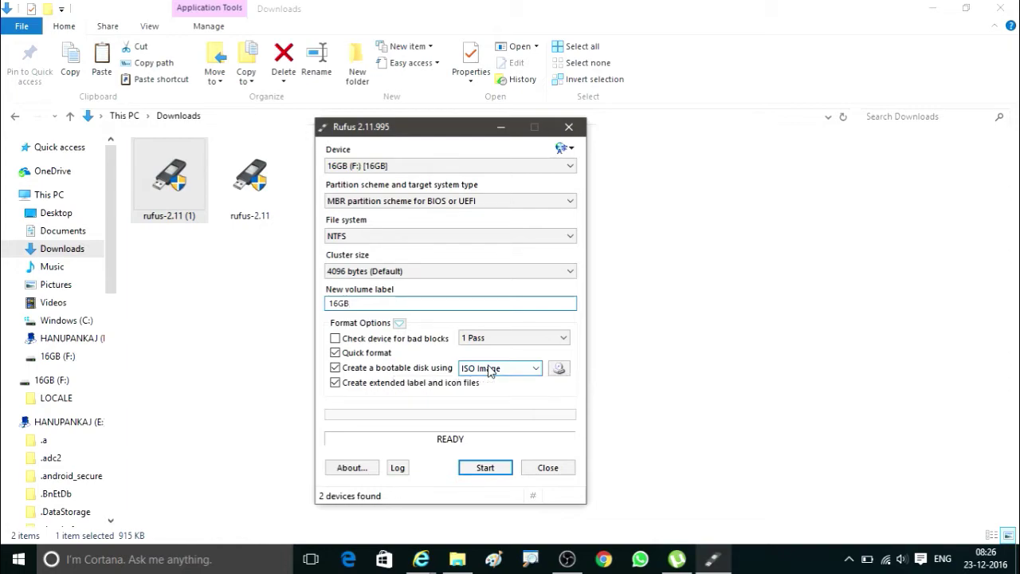
# Try DD Image as the bootable disk type and switch back to ISO Image.
pyautogui.click(489, 371)
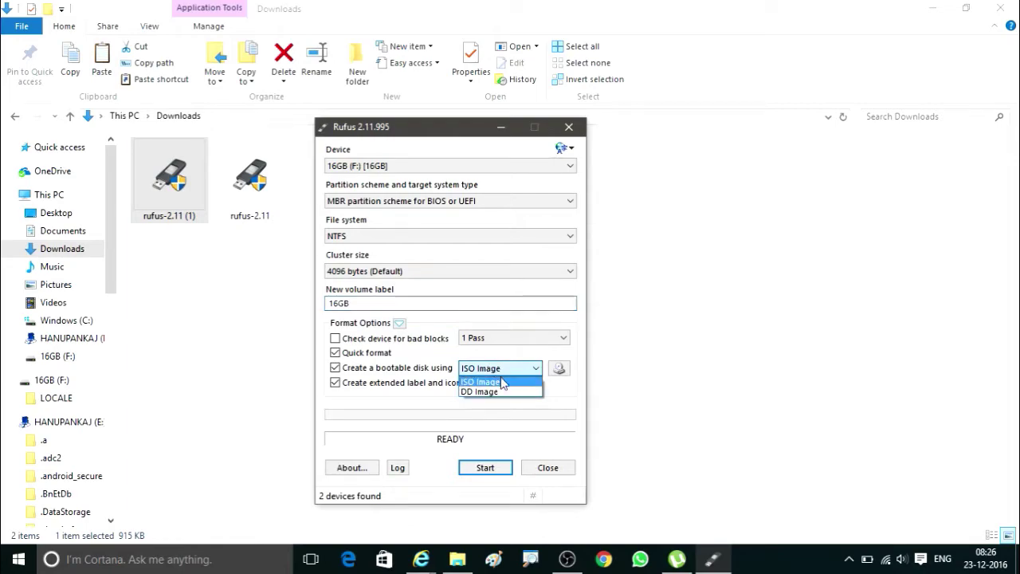
pyautogui.click(536, 370)
pyautogui.click(535, 370)
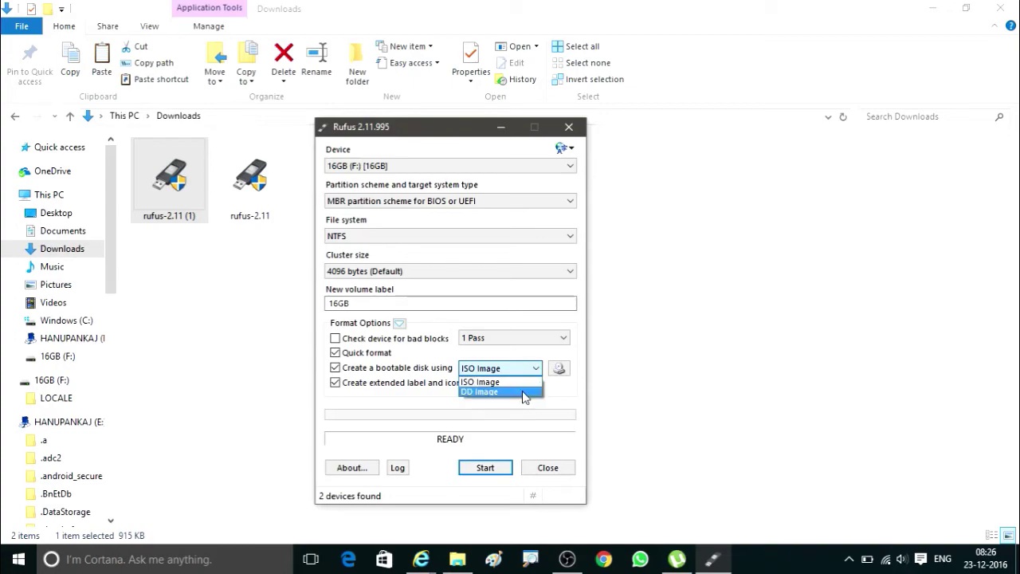
pyautogui.click(523, 392)
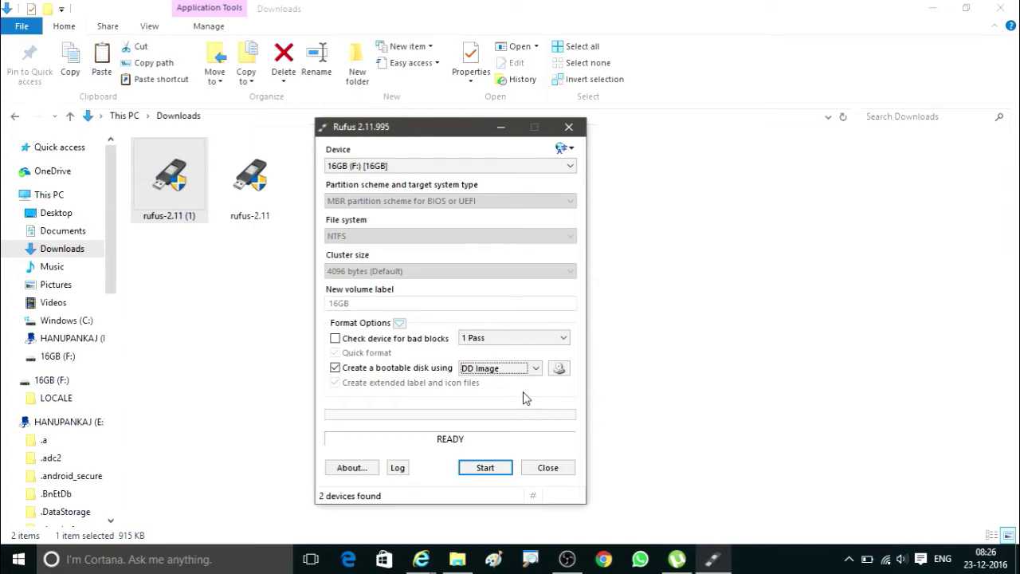
pyautogui.click(536, 367)
pyautogui.click(538, 367)
pyautogui.click(537, 368)
pyautogui.click(535, 389)
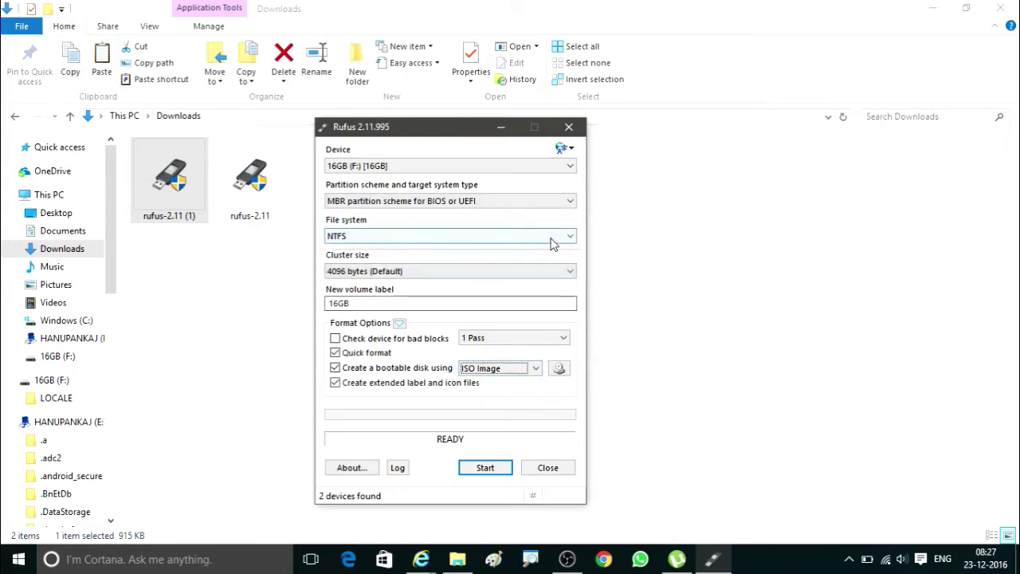
# Switch the file system to FAT32 and back to NTFS, comparing the bootable disk types offered for each.
pyautogui.click(554, 243)
pyautogui.click(536, 247)
pyautogui.click(522, 369)
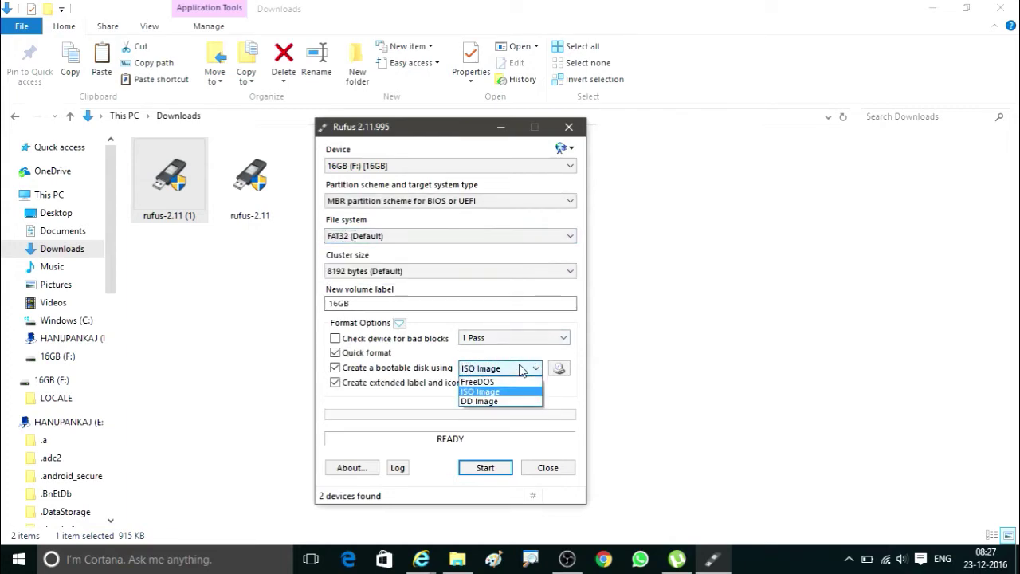
pyautogui.click(522, 369)
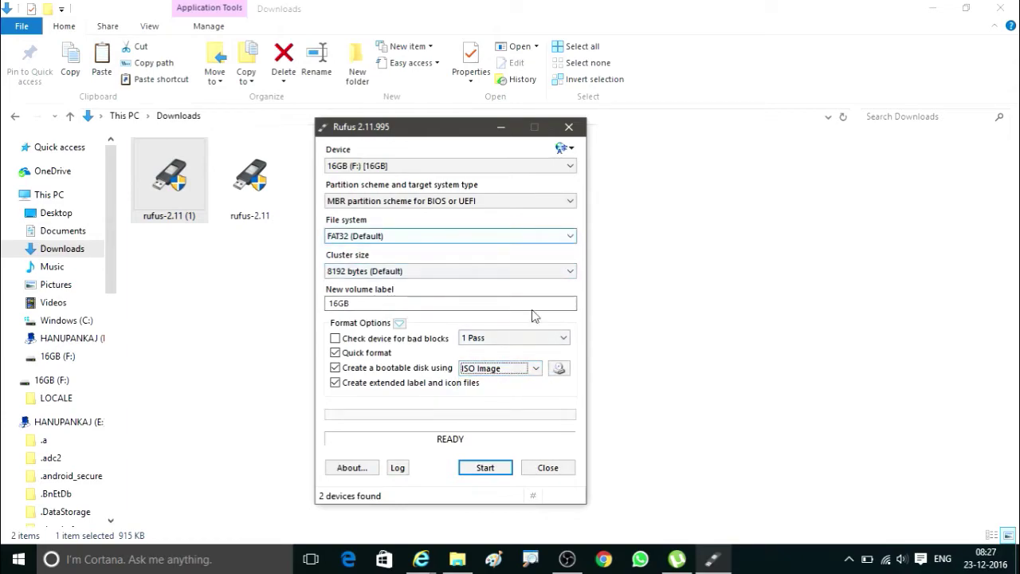
pyautogui.click(569, 237)
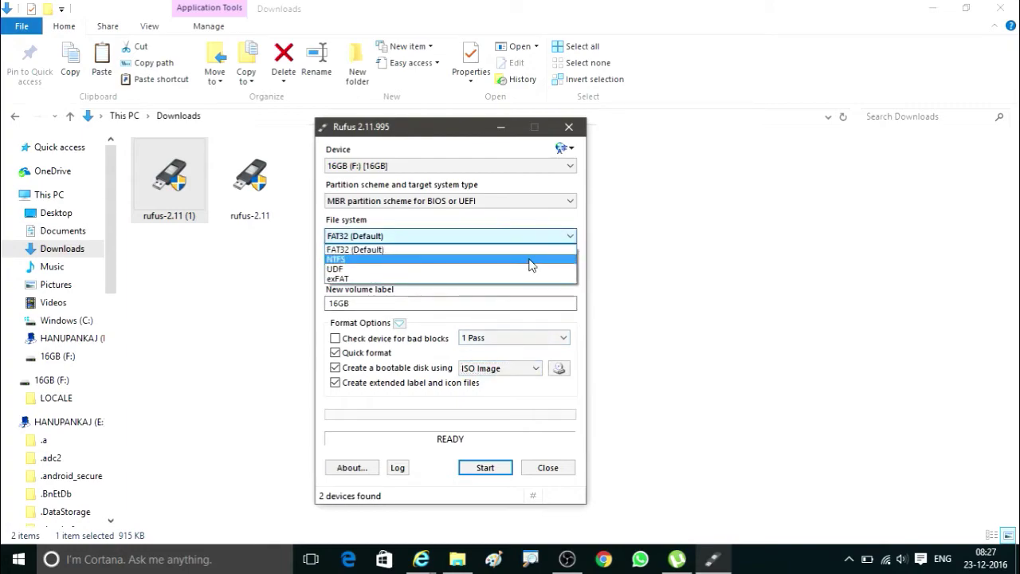
pyautogui.click(531, 263)
pyautogui.click(524, 372)
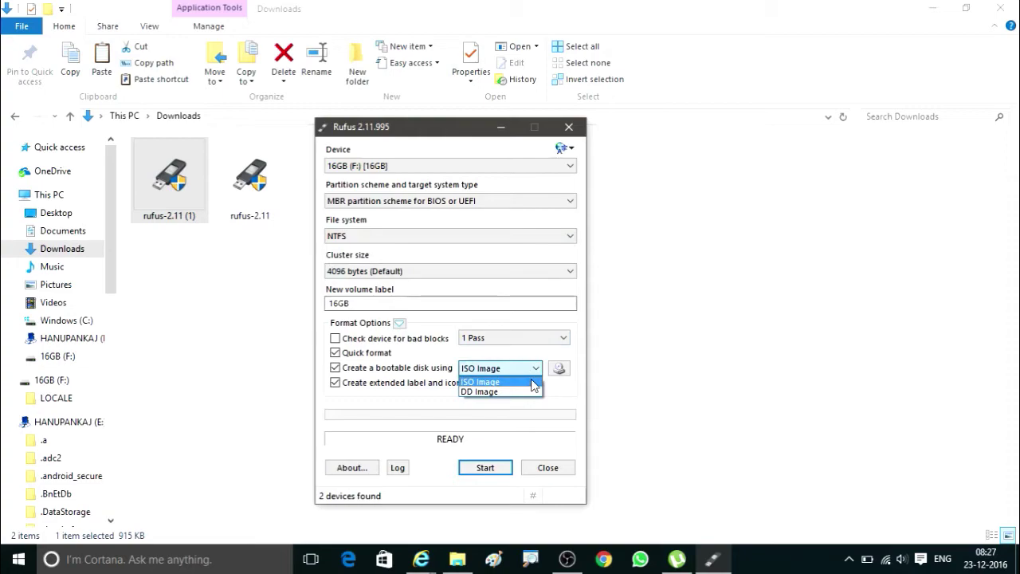
# Set the file system for the 16GB drive to FAT32 (Default).
pyautogui.click(568, 246)
pyautogui.click(566, 241)
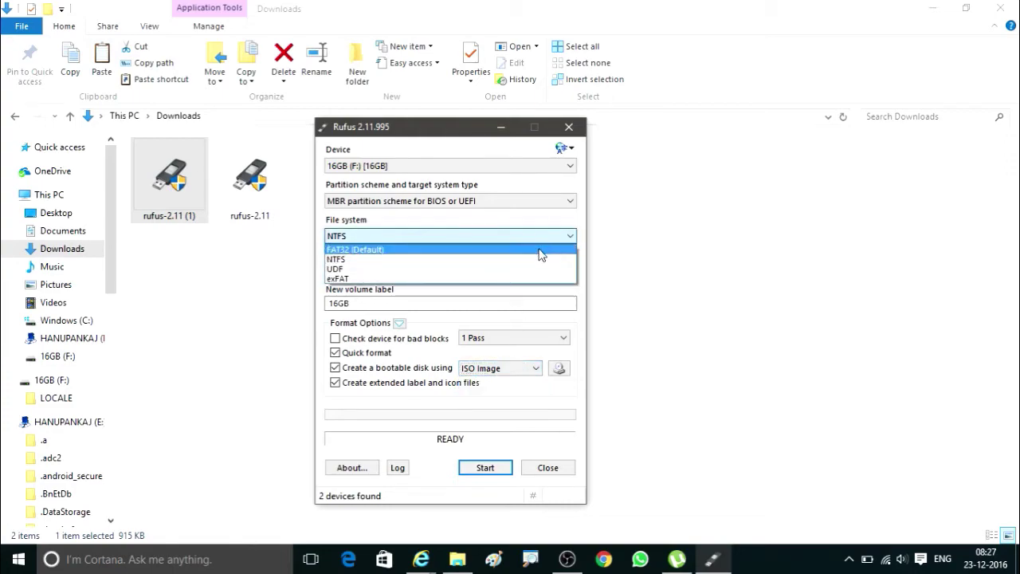
pyautogui.click(541, 252)
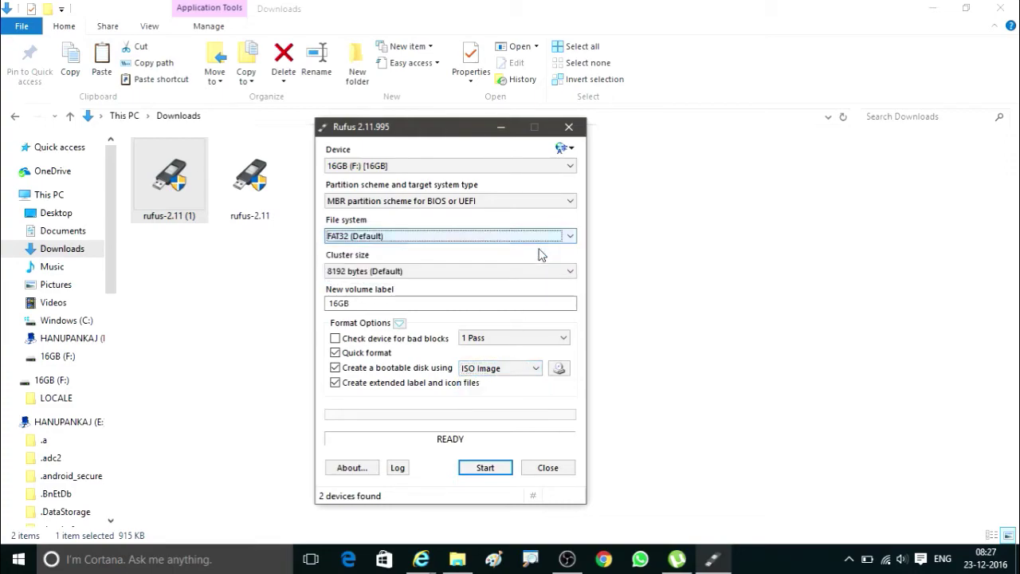
# Choose FreeDOS as the bootable disk type and start creating the 16GB (F:) drive, accepting the erasure of its data.
pyautogui.click(533, 370)
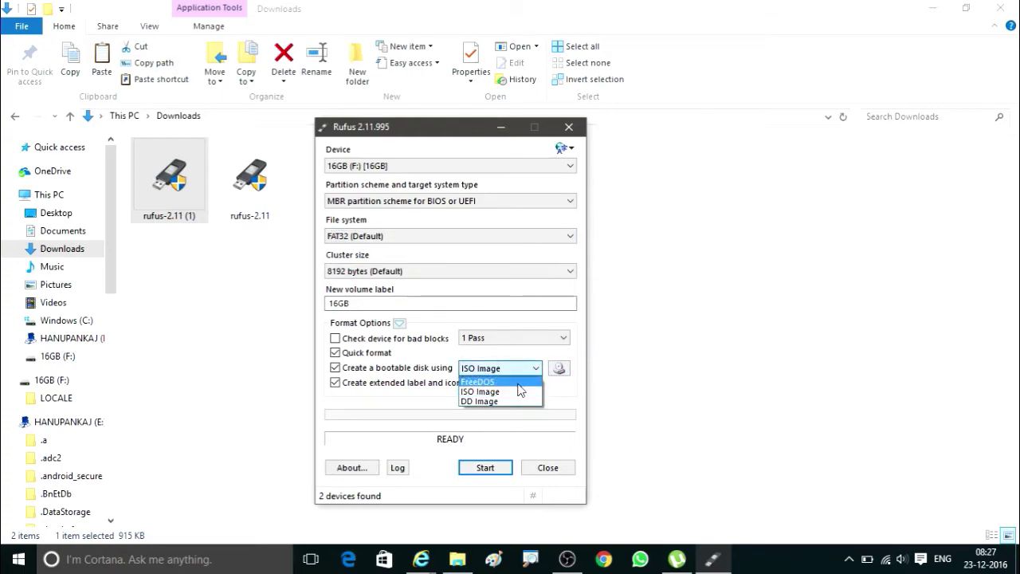
pyautogui.click(518, 384)
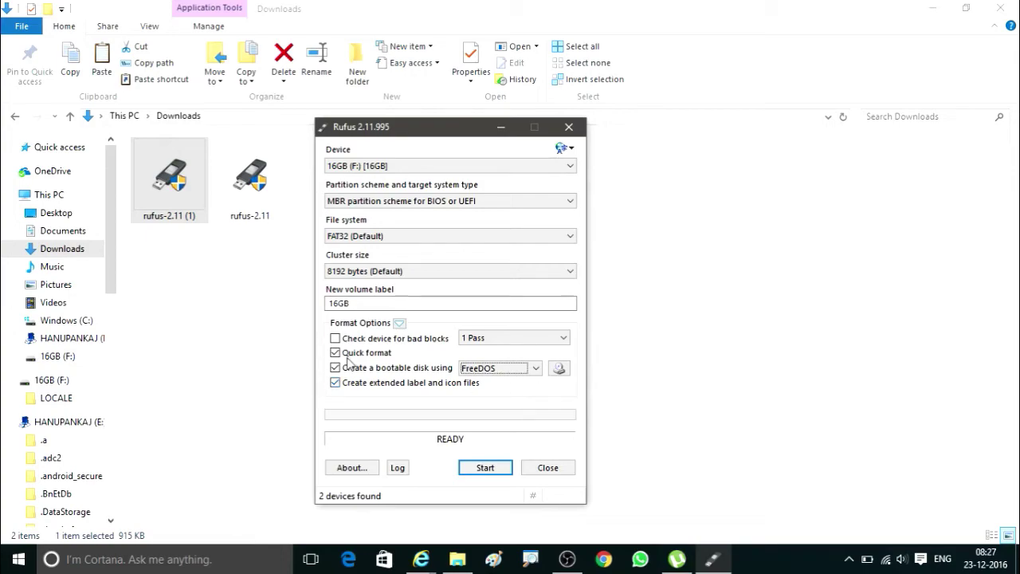
pyautogui.click(492, 468)
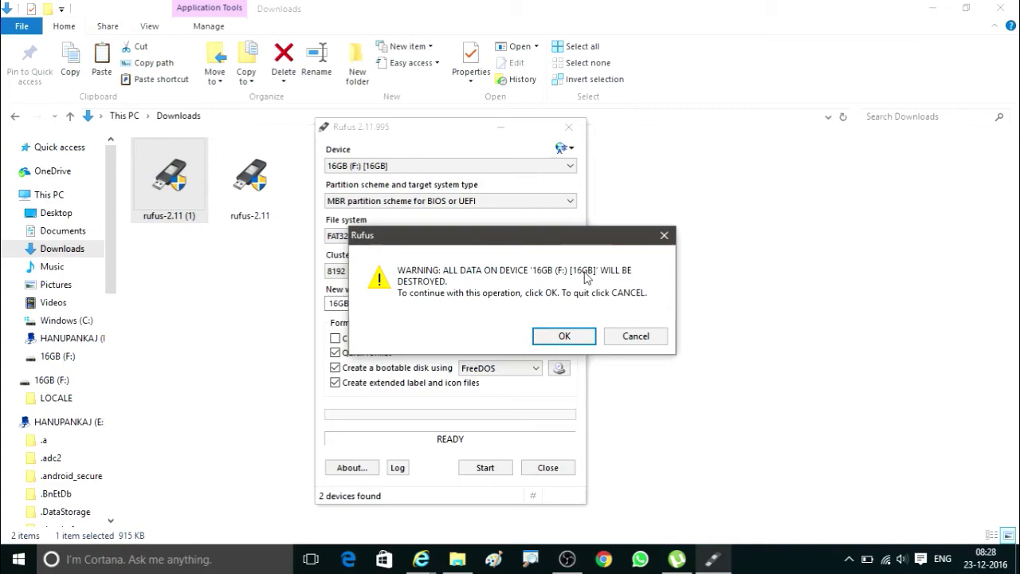
pyautogui.click(563, 336)
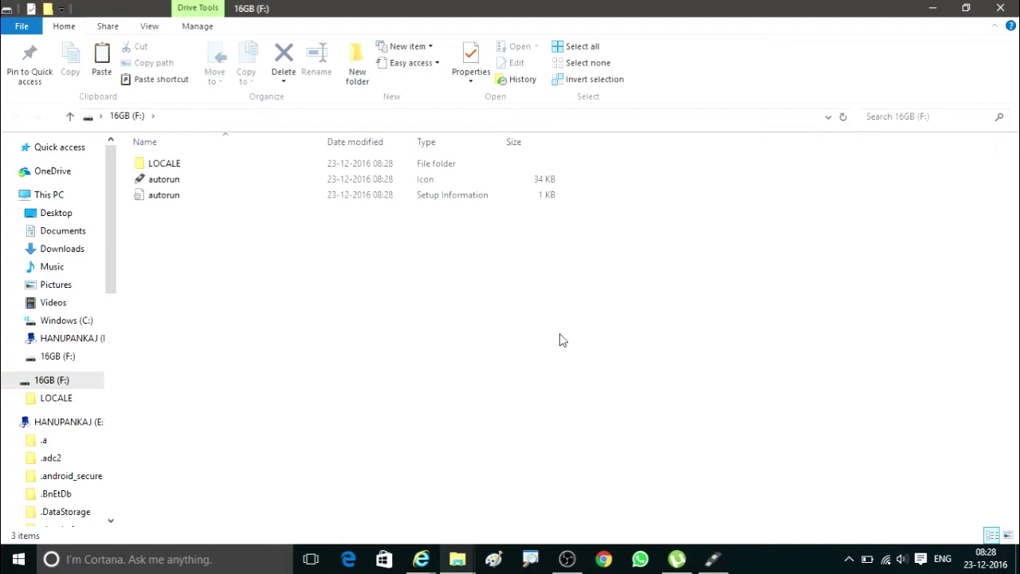
# Inspect the contents of the 16GB (F:) drive, including its LOCALE folder and the autorun setup information file.
pyautogui.press('Down')
pyautogui.press('Return')
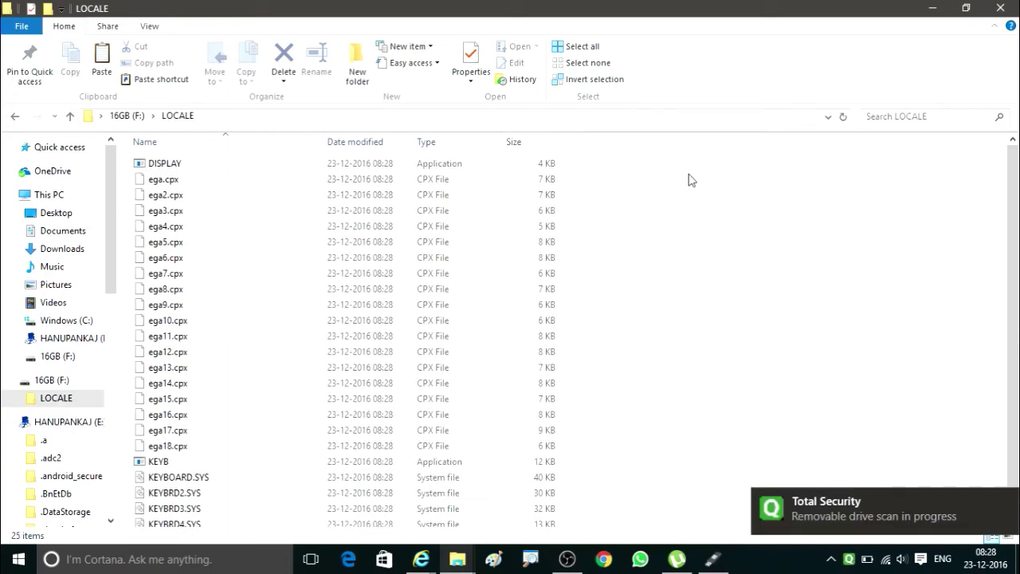
pyautogui.press('BackSpace')
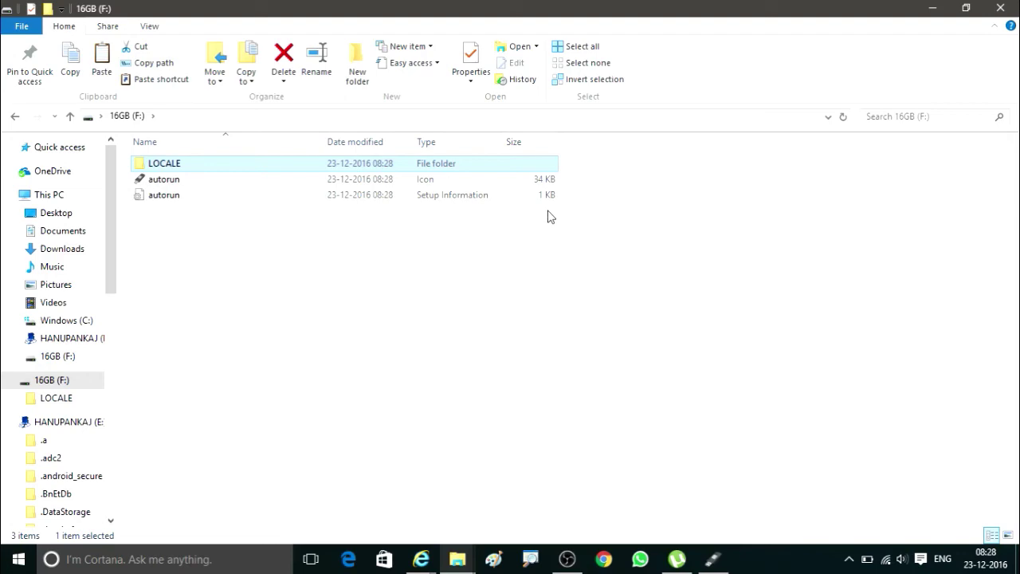
pyautogui.click(446, 195)
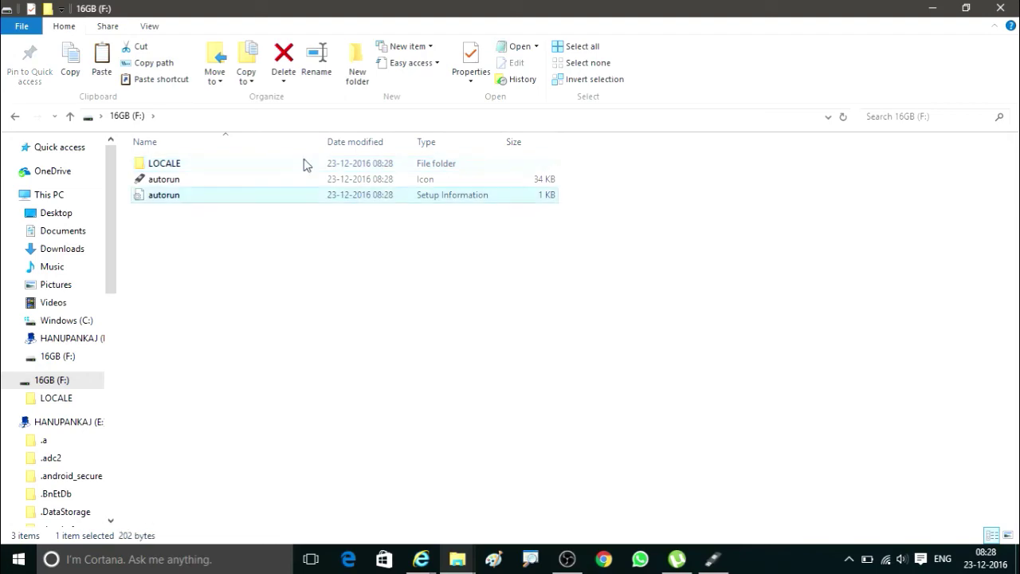
pyautogui.click(303, 164)
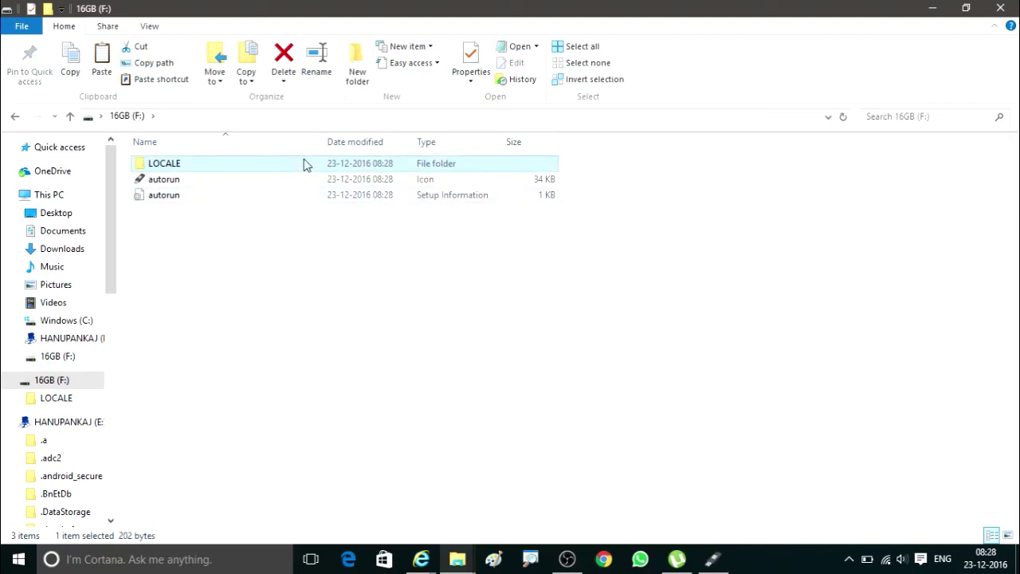